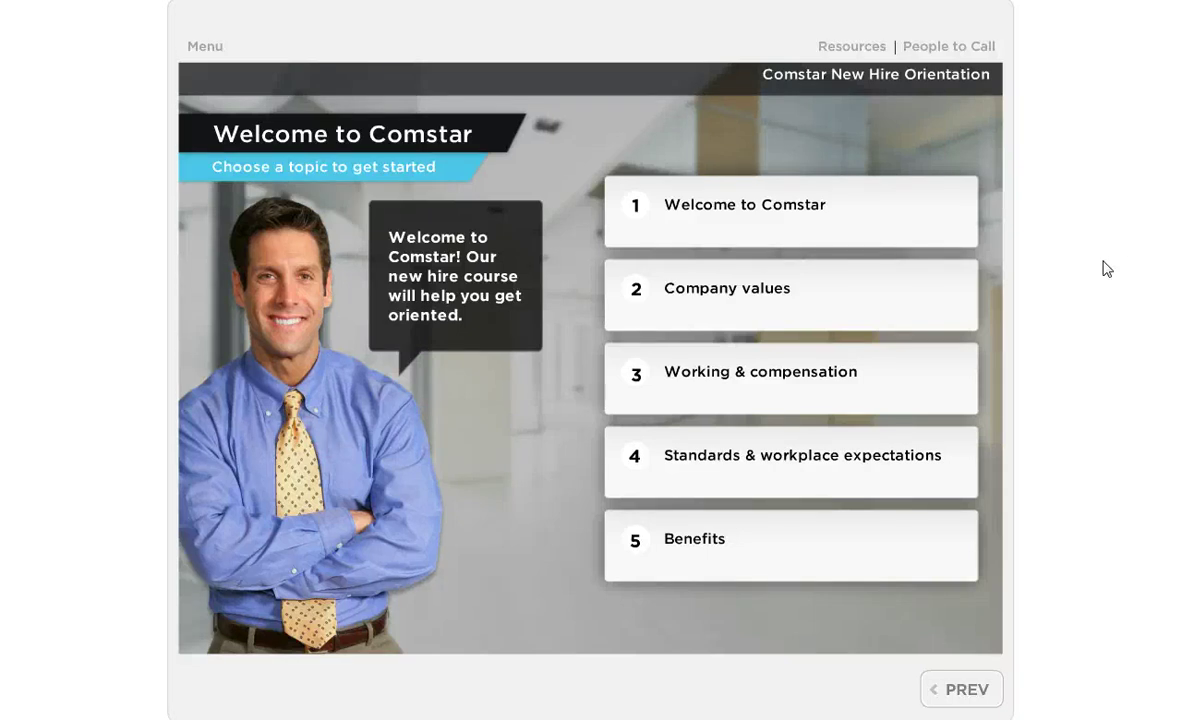
From the headquarters map, open the parking info popup, page through its tips, and close it.
left_click(927, 219)
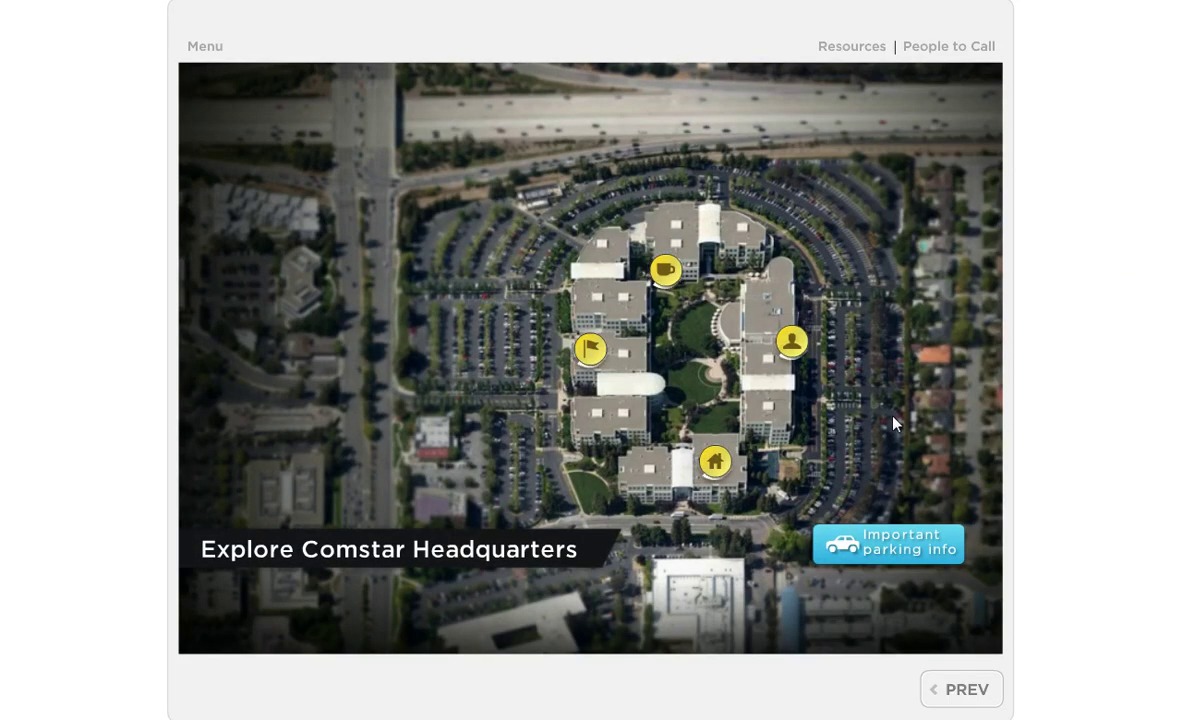
left_click(908, 556)
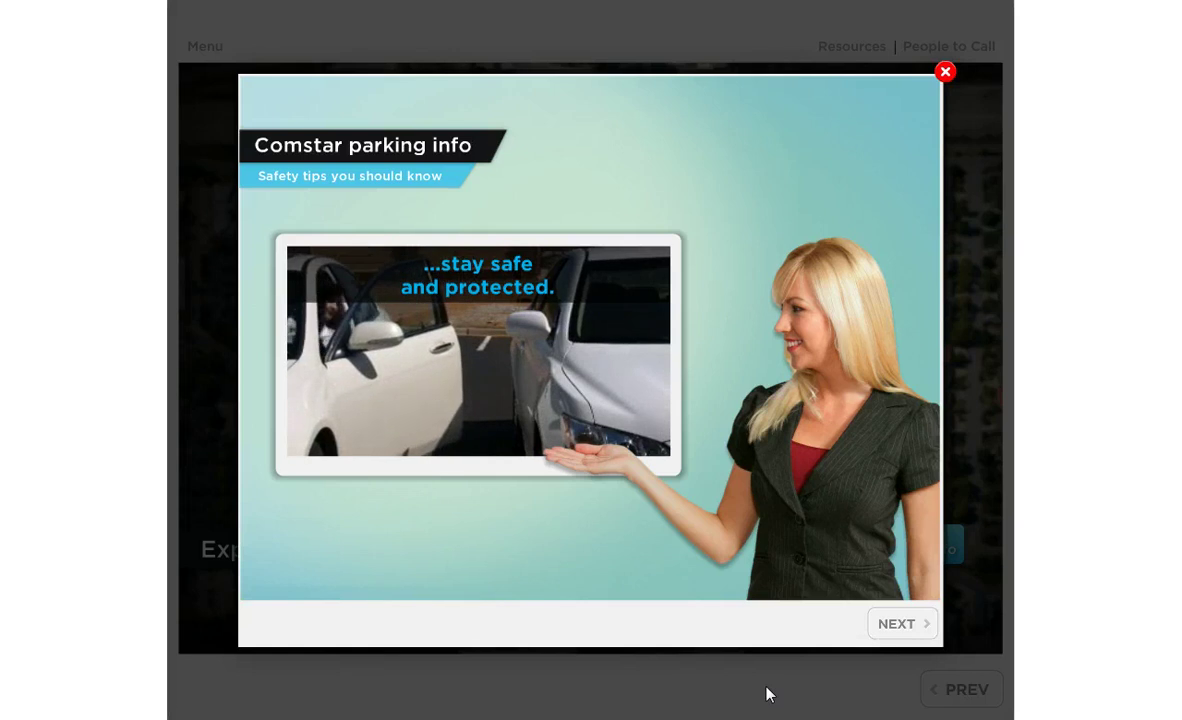
left_click(883, 628)
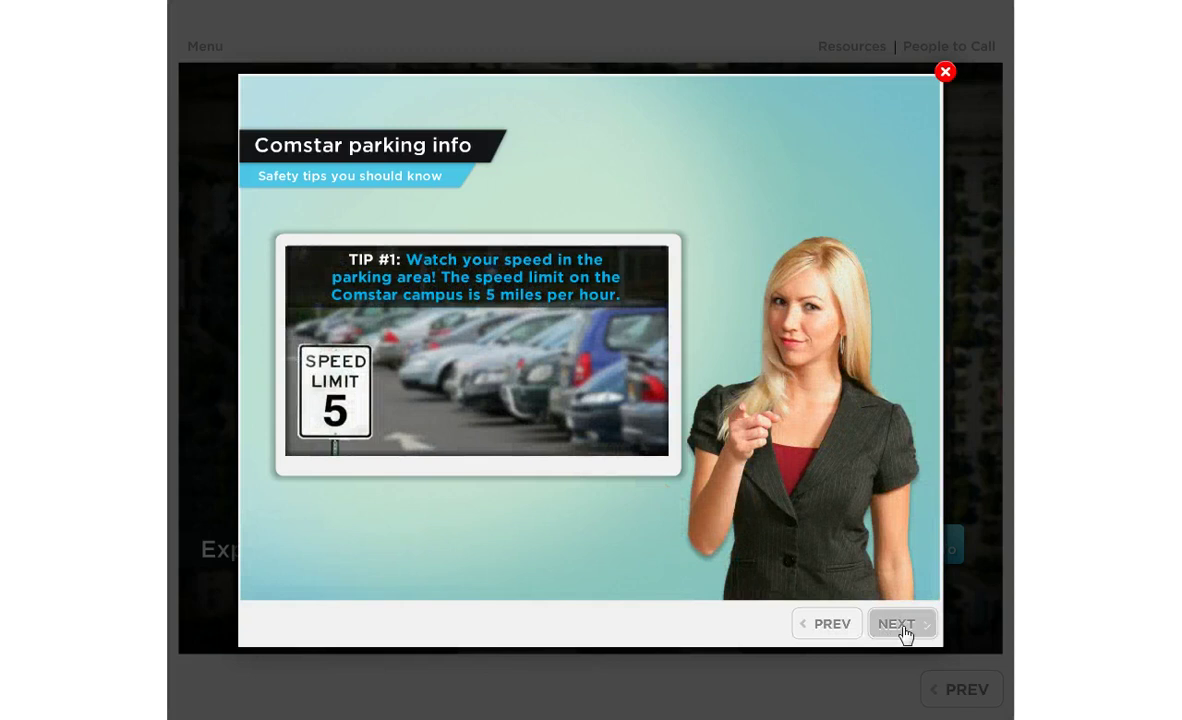
left_click(905, 625)
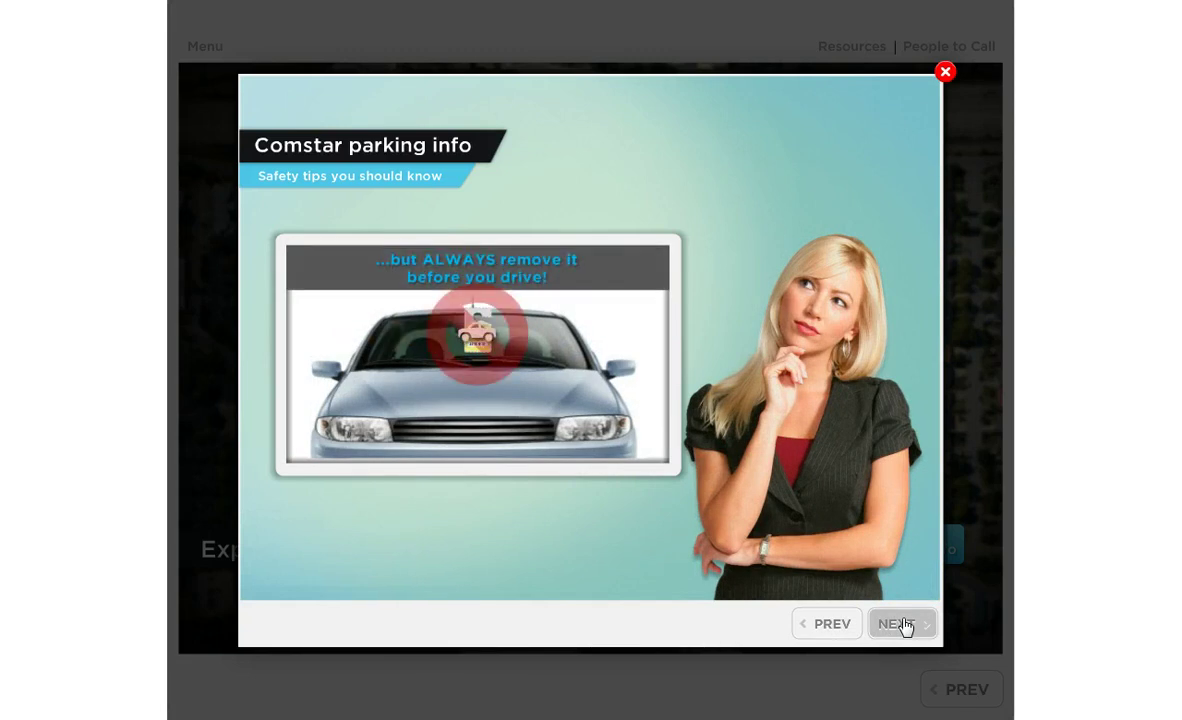
left_click(945, 73)
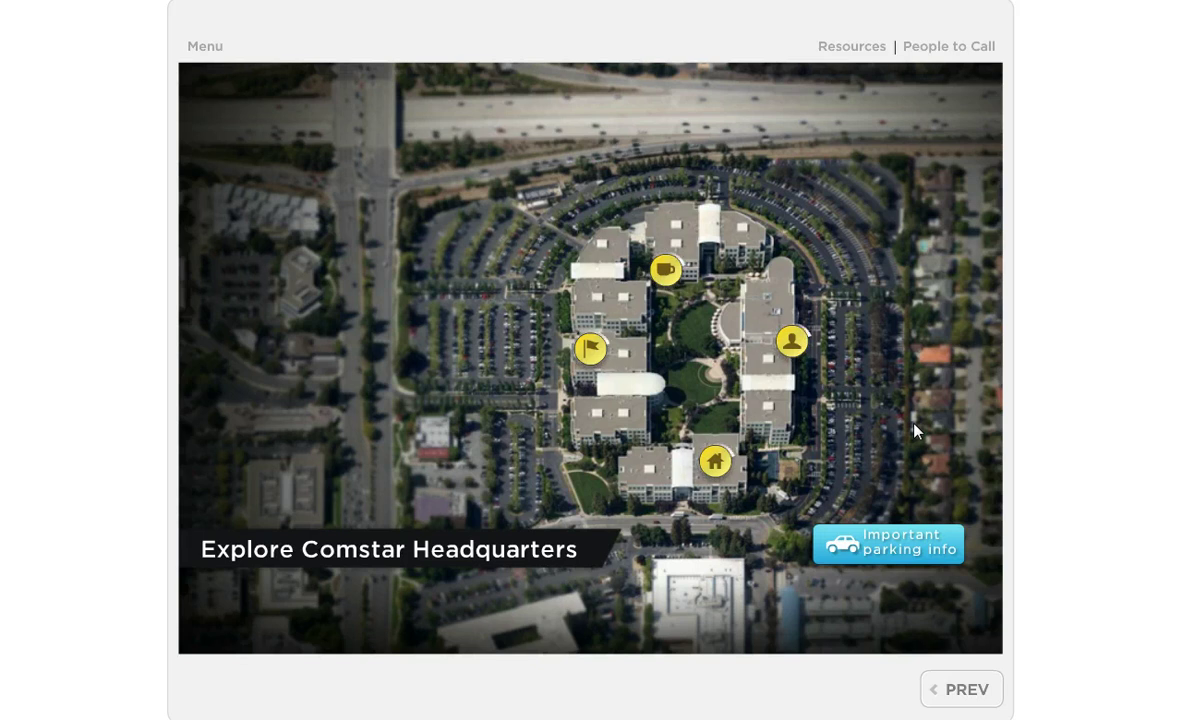
Open and close the People to Call lightbox, then go back to the previous slide.
left_click(937, 58)
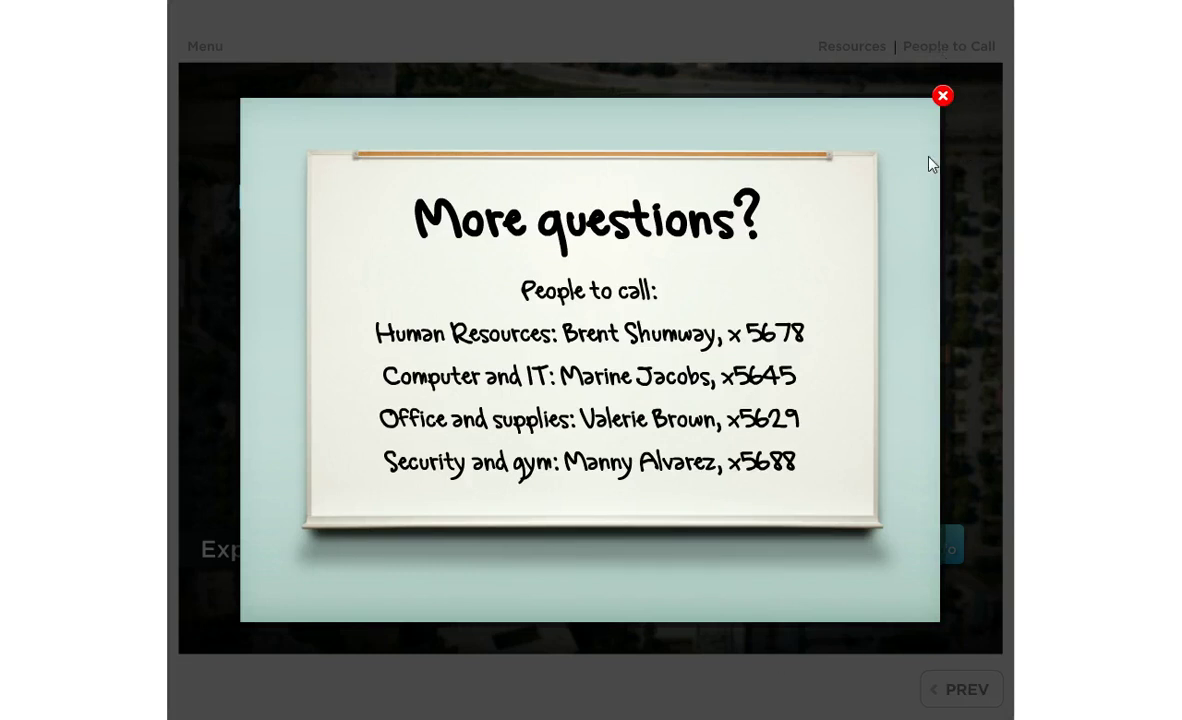
left_click(942, 96)
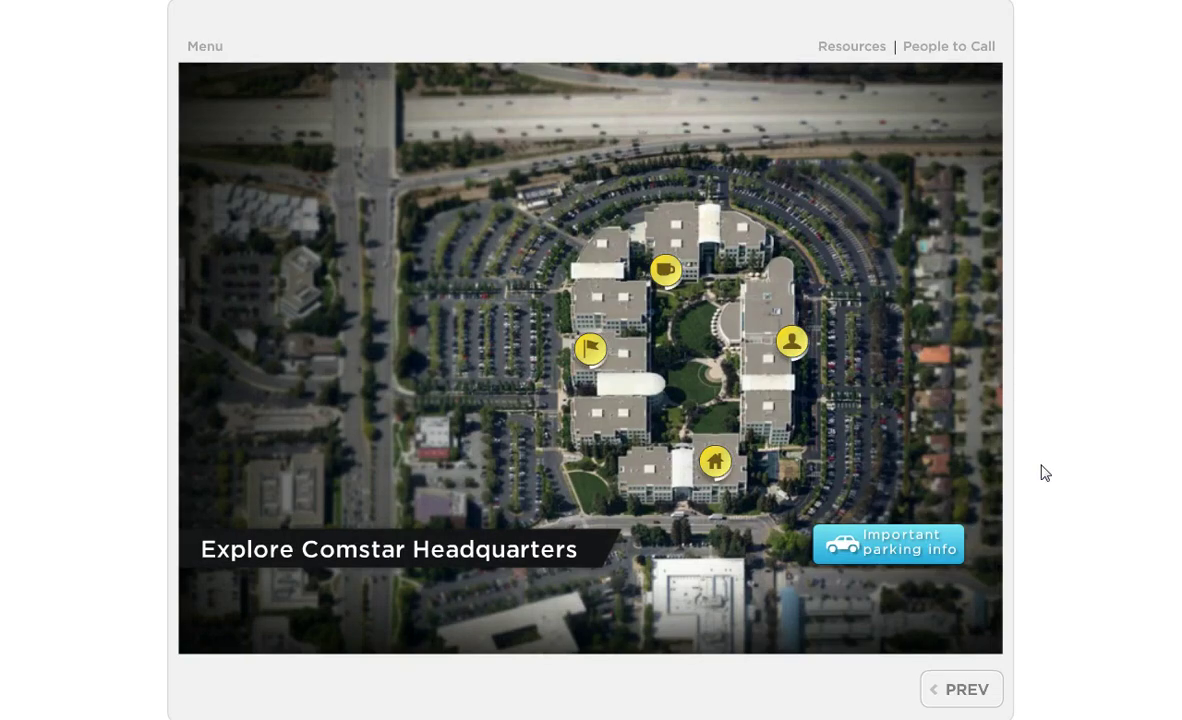
left_click(987, 701)
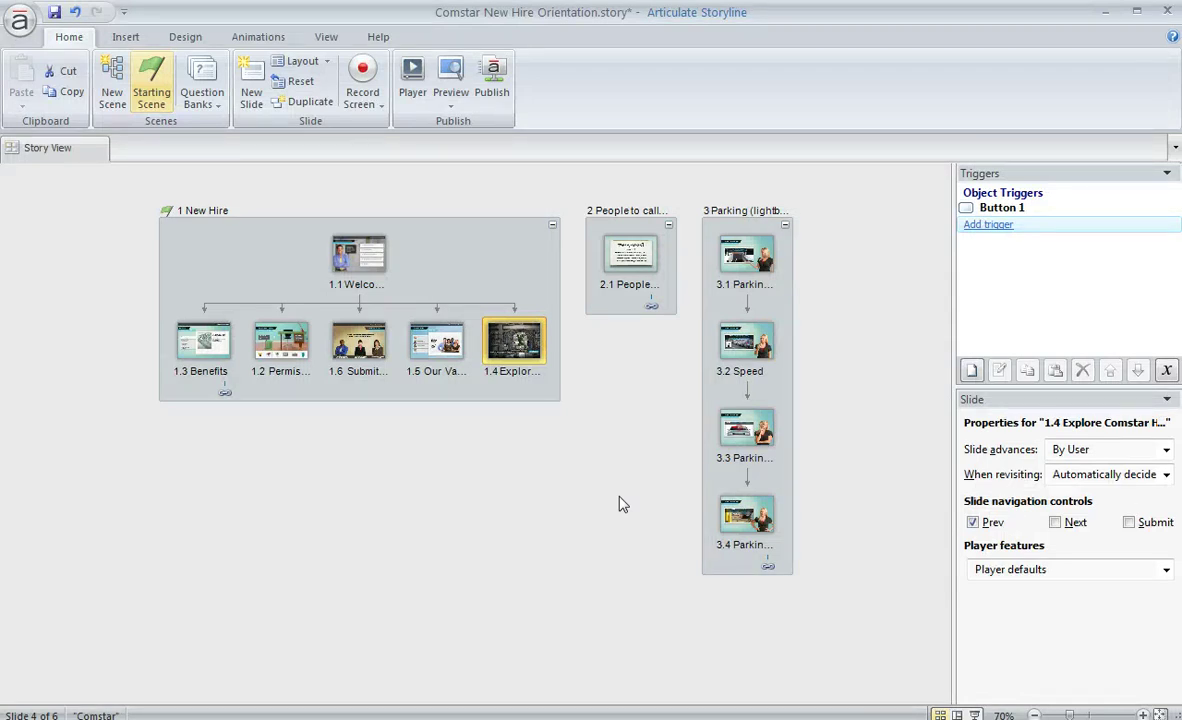
Select slide 2.1 People to Call and open the Player properties to view the player tabs list.
left_click(645, 255)
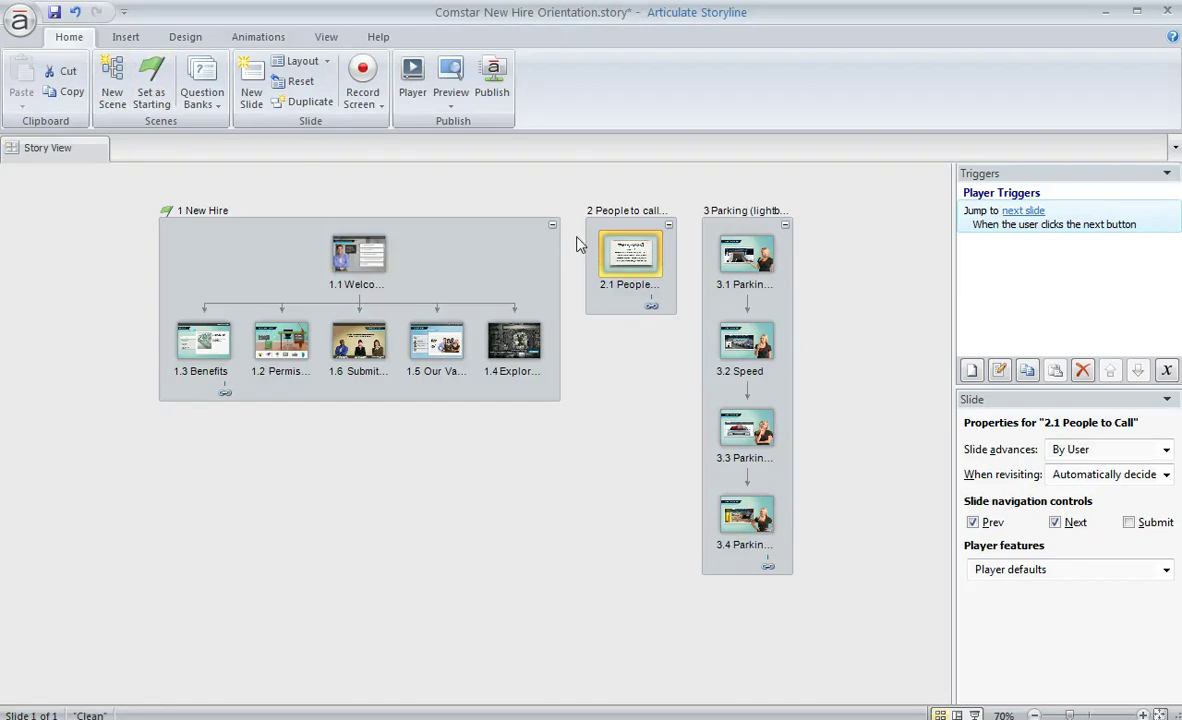
left_click(420, 68)
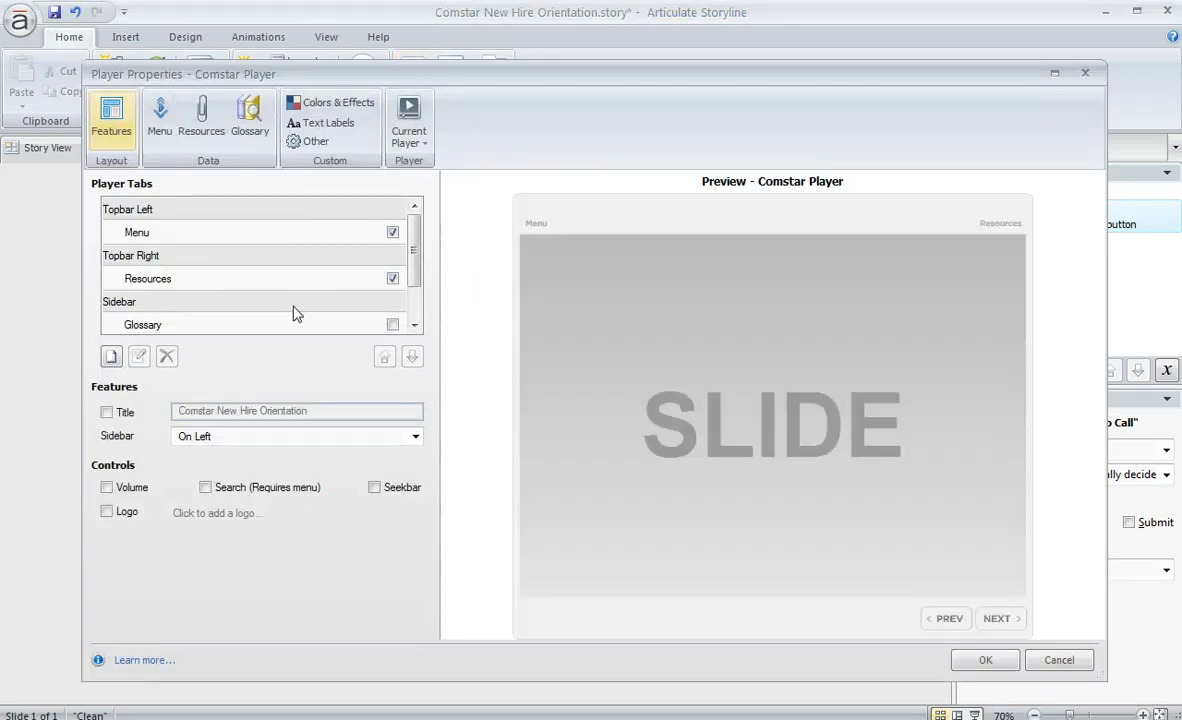
mouse_move(415, 232)
left_mouse_down()
mouse_move(425, 275)
mouse_move(418, 232)
left_mouse_up()
Add a new player tab named 'People to Call' positioned at Topbar Right.
left_click(111, 358)
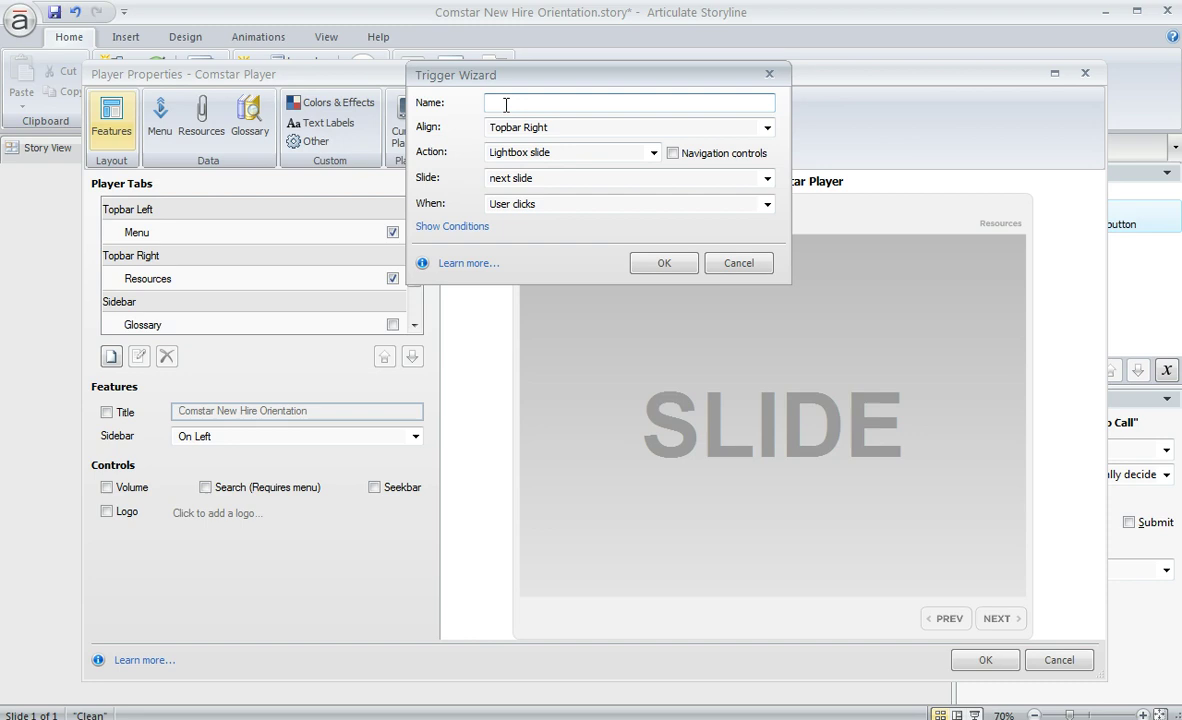
type("People to Call")
left_click(586, 127)
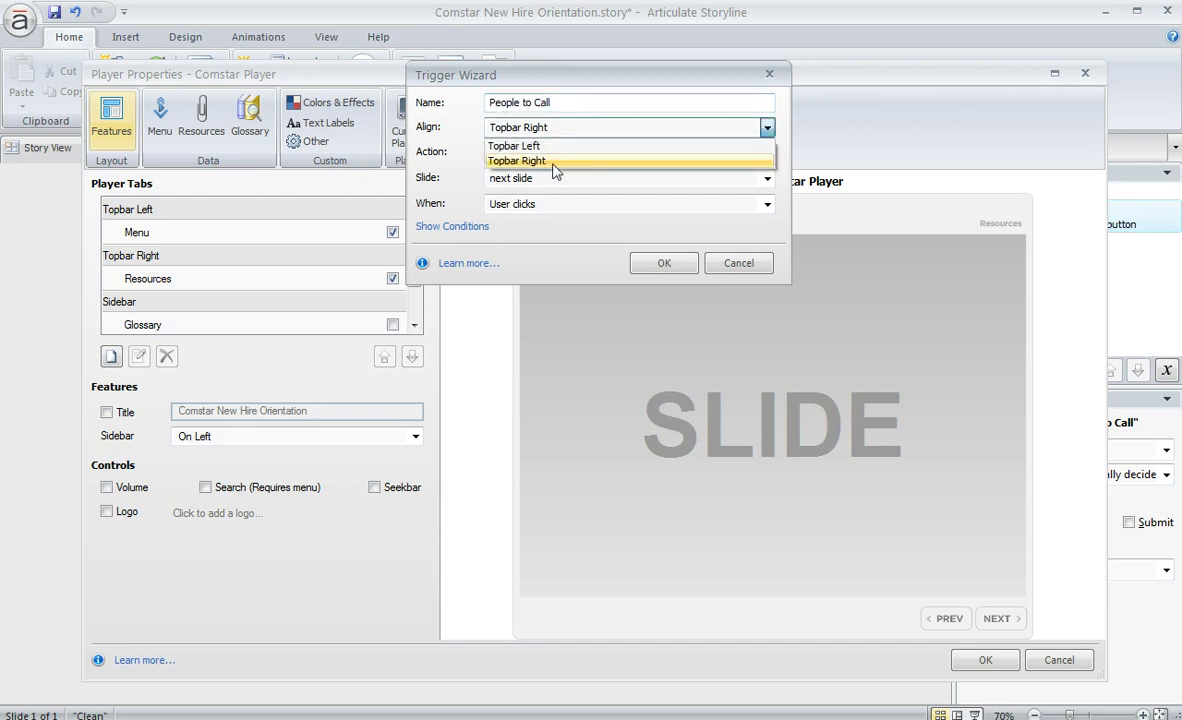
left_click(555, 161)
left_click(557, 127)
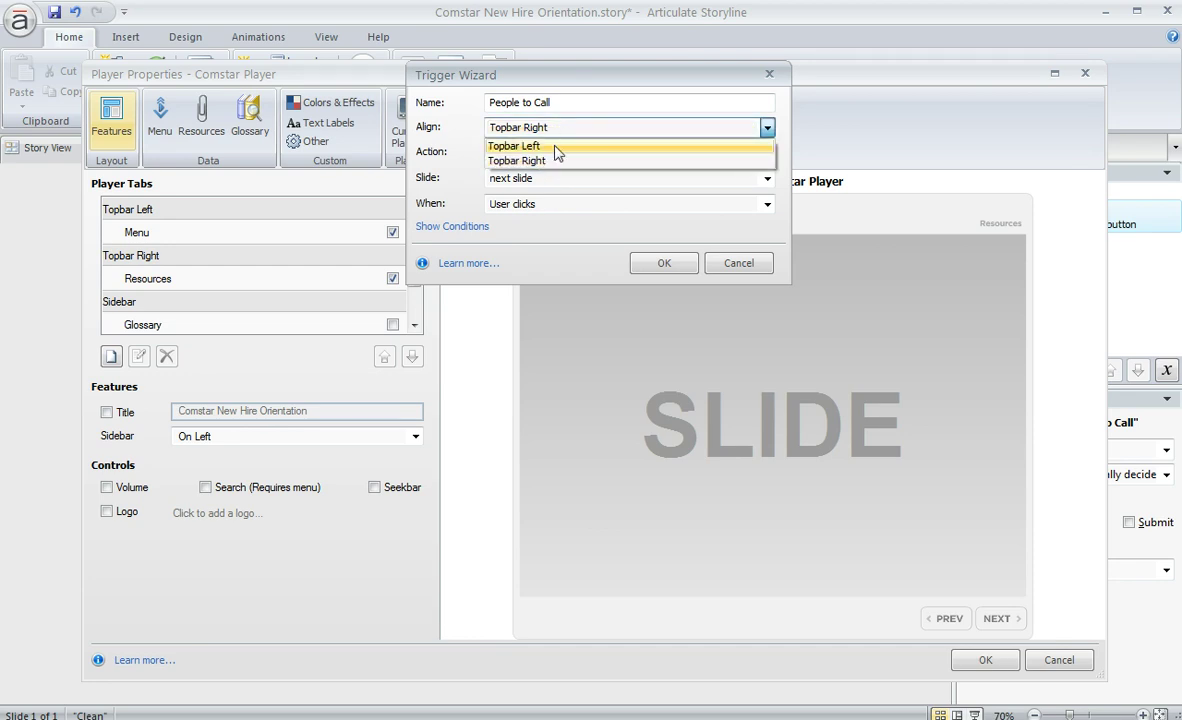
left_click(555, 161)
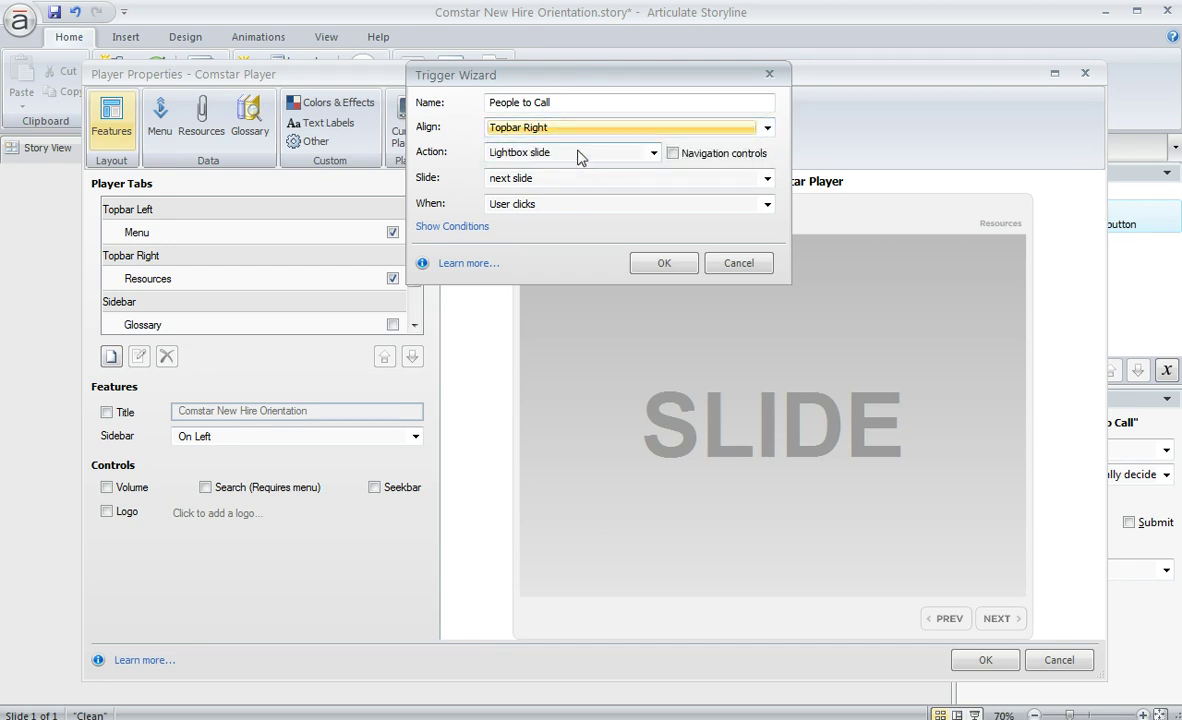
Make the tab lightbox slide 2.1 People to Call and apply the player changes.
left_click(653, 152)
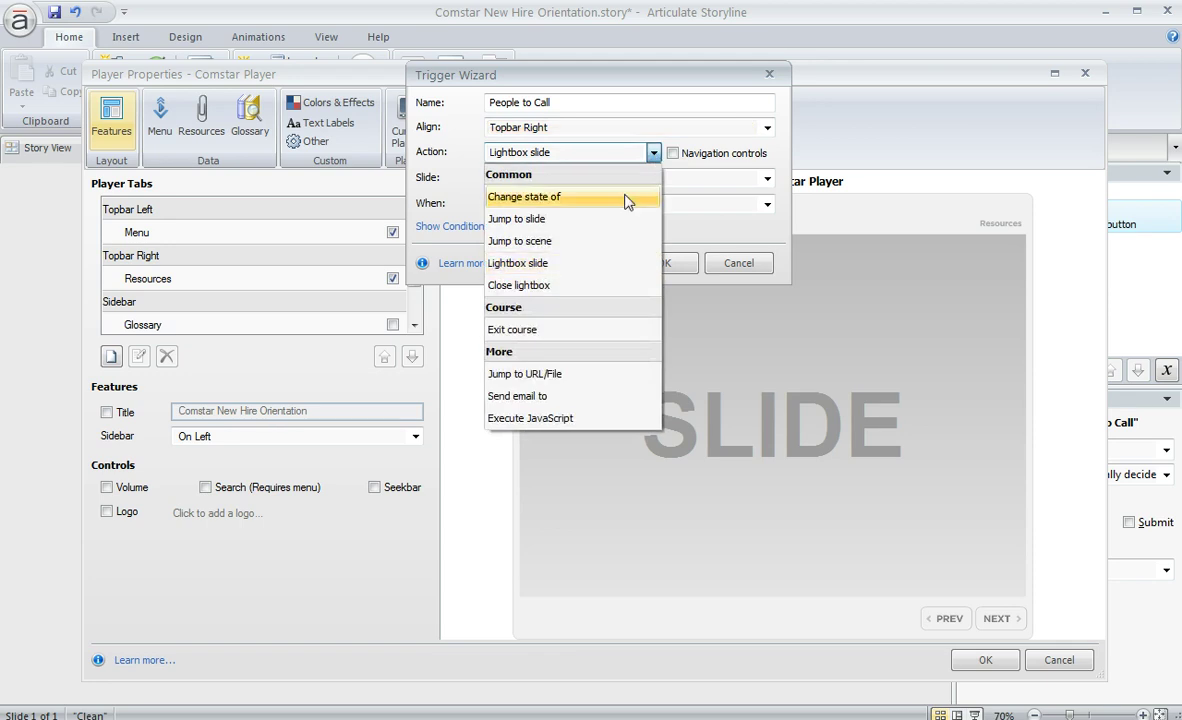
left_click(590, 266)
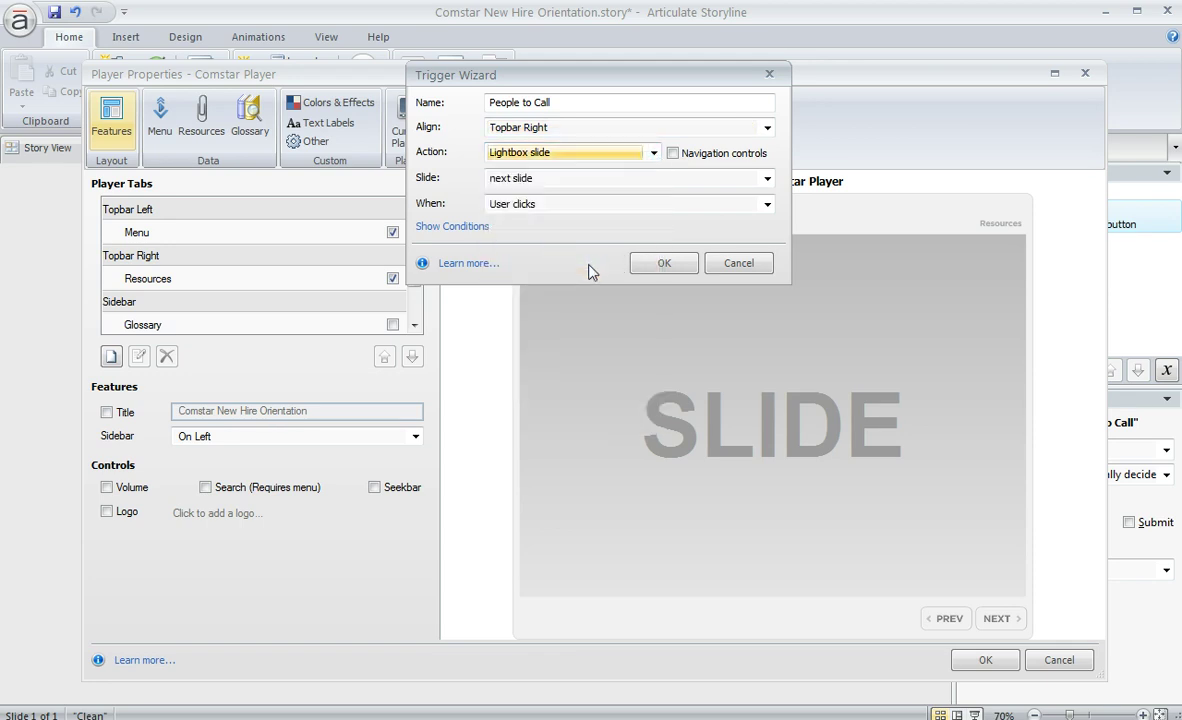
left_click(767, 178)
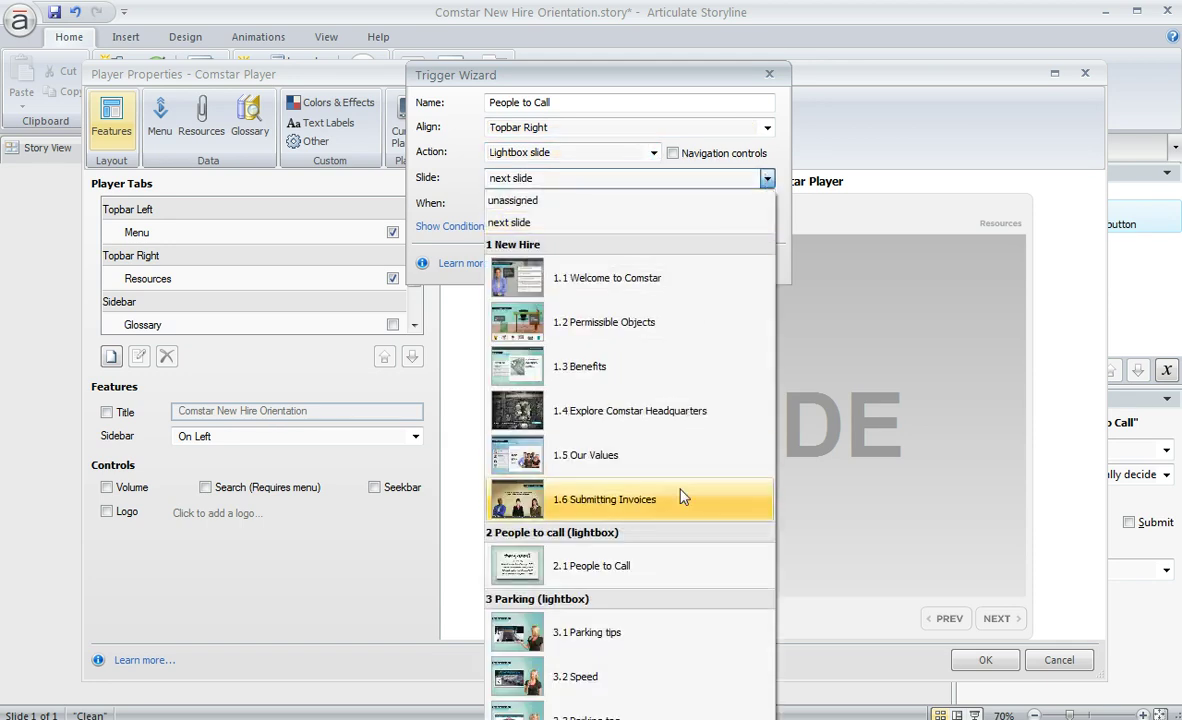
left_click(667, 568)
left_click(667, 263)
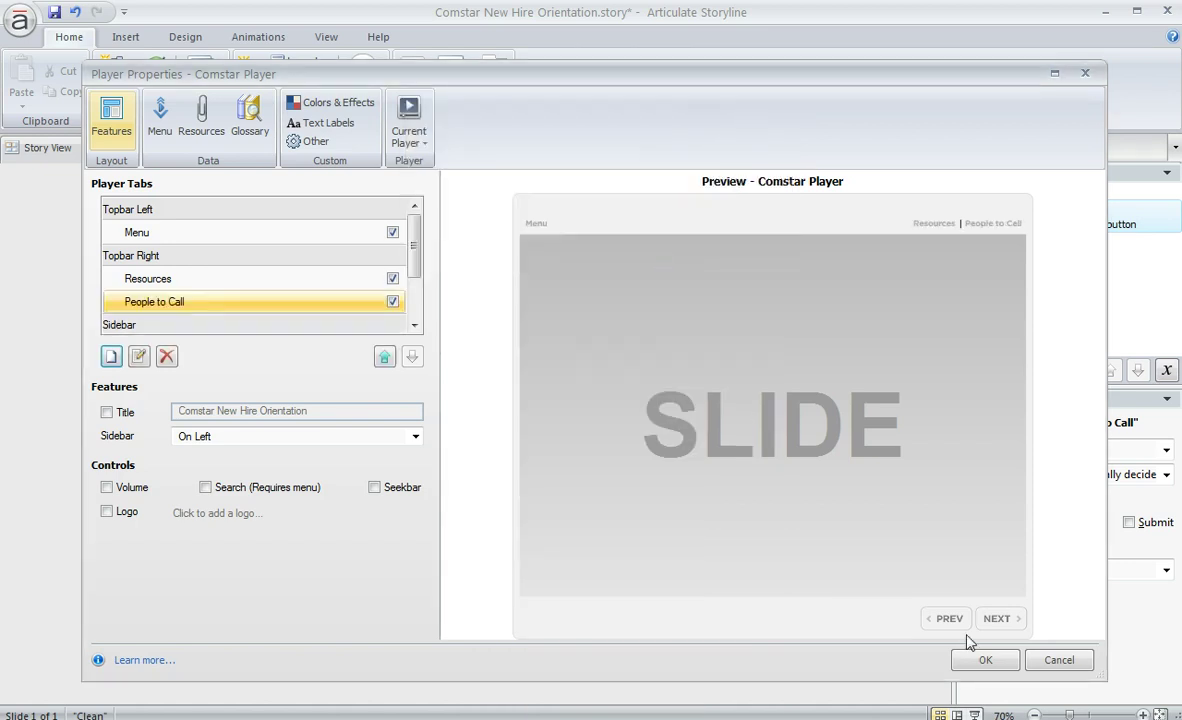
left_click(975, 658)
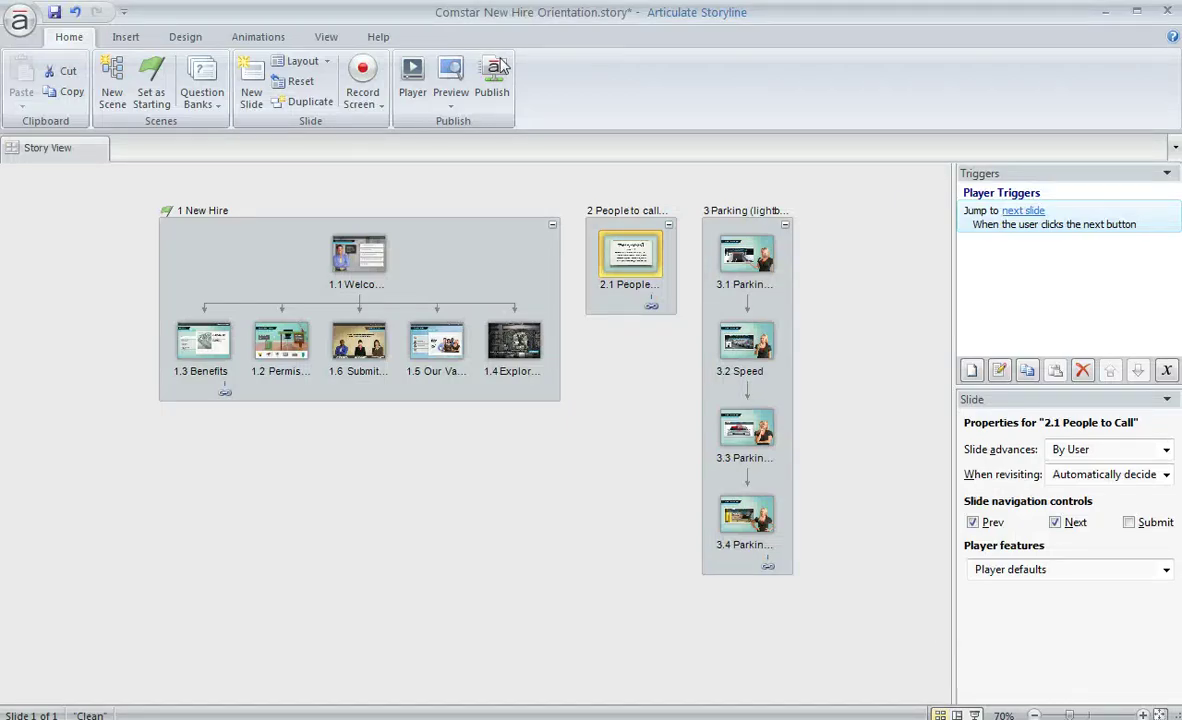
left_click(452, 72)
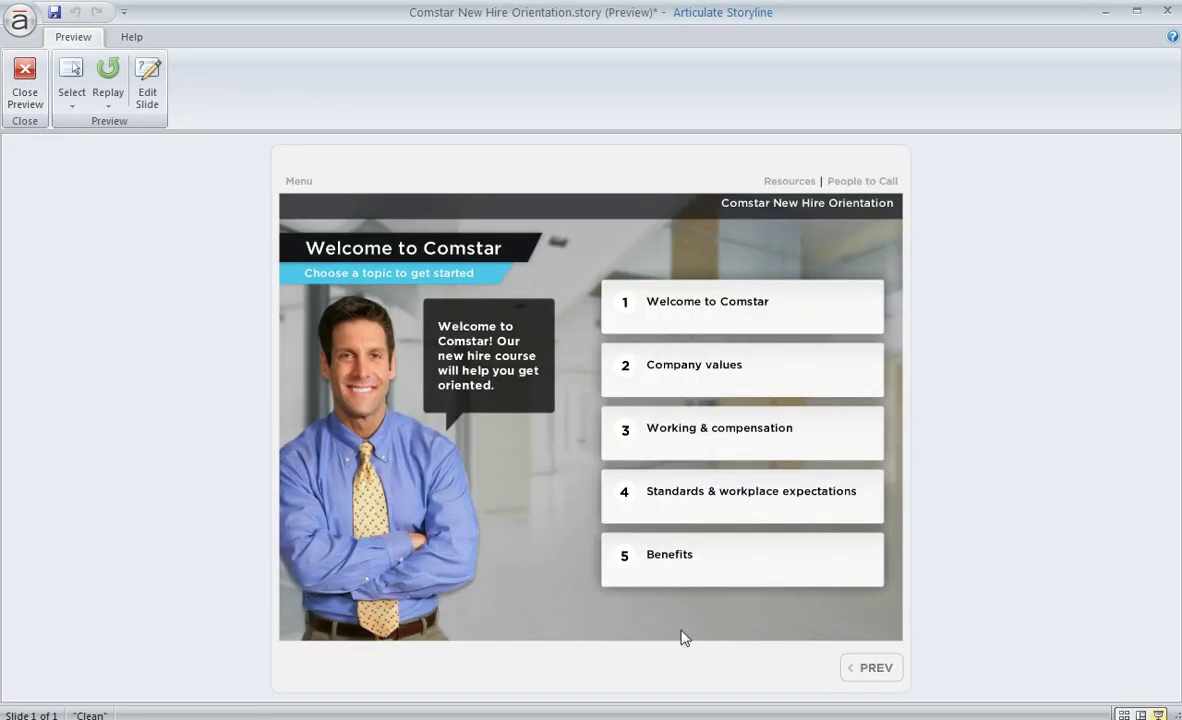
left_click(860, 186)
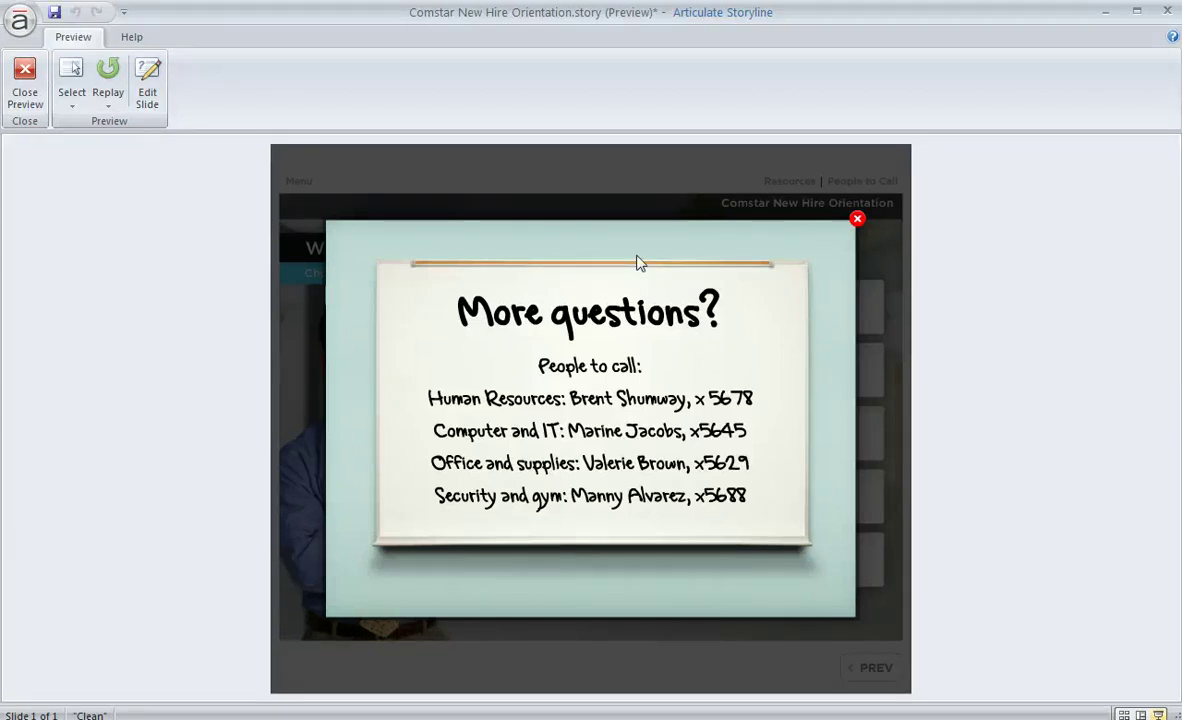
left_click(25, 80)
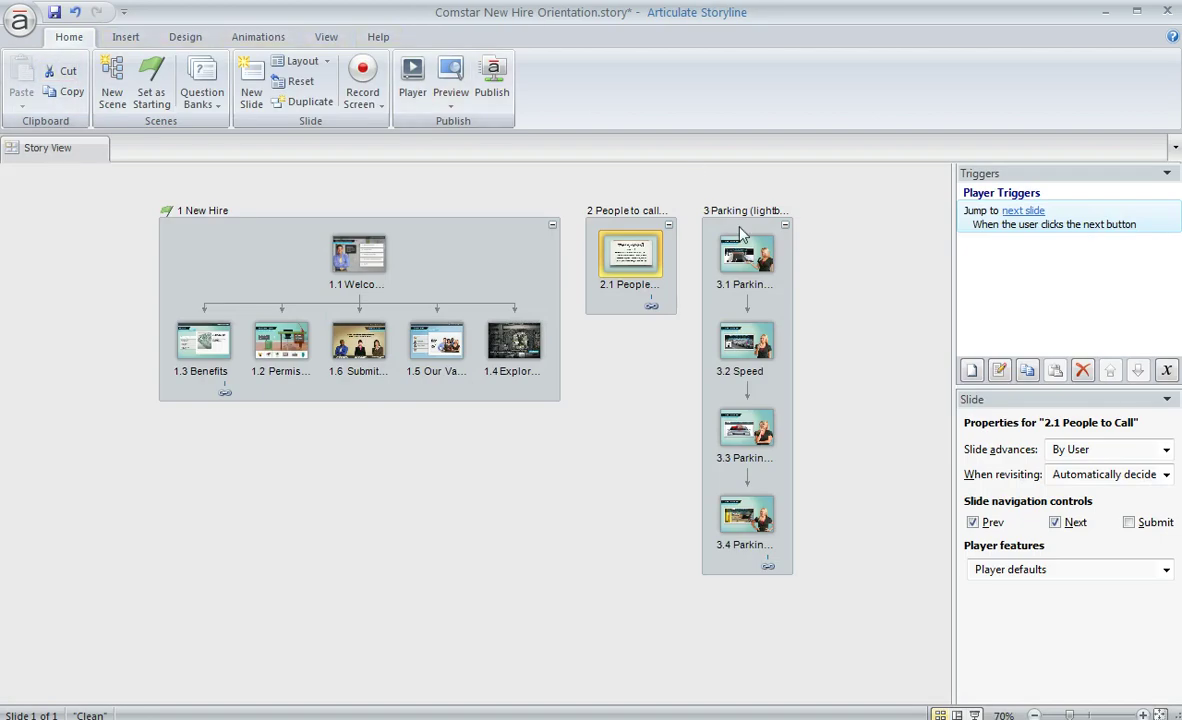
Open slide 1.4 Explore Comstar Headquarters and select its Important parking info button.
left_click(743, 230)
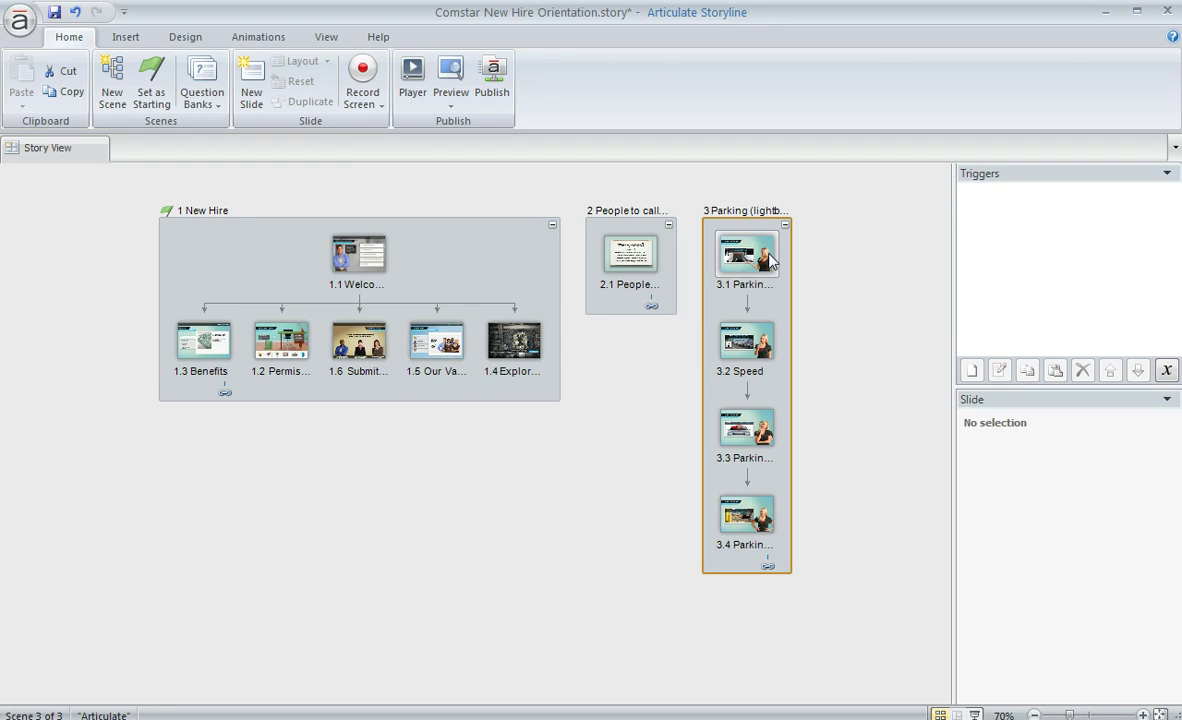
double_click(516, 346)
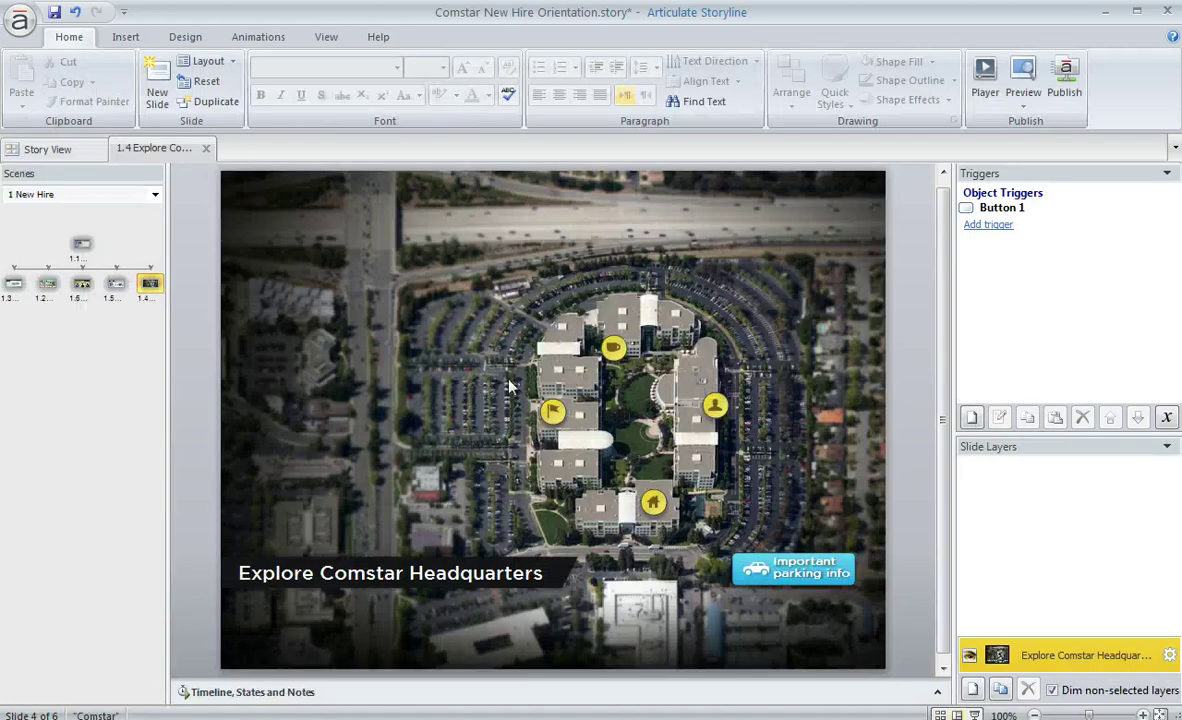
left_click(793, 566)
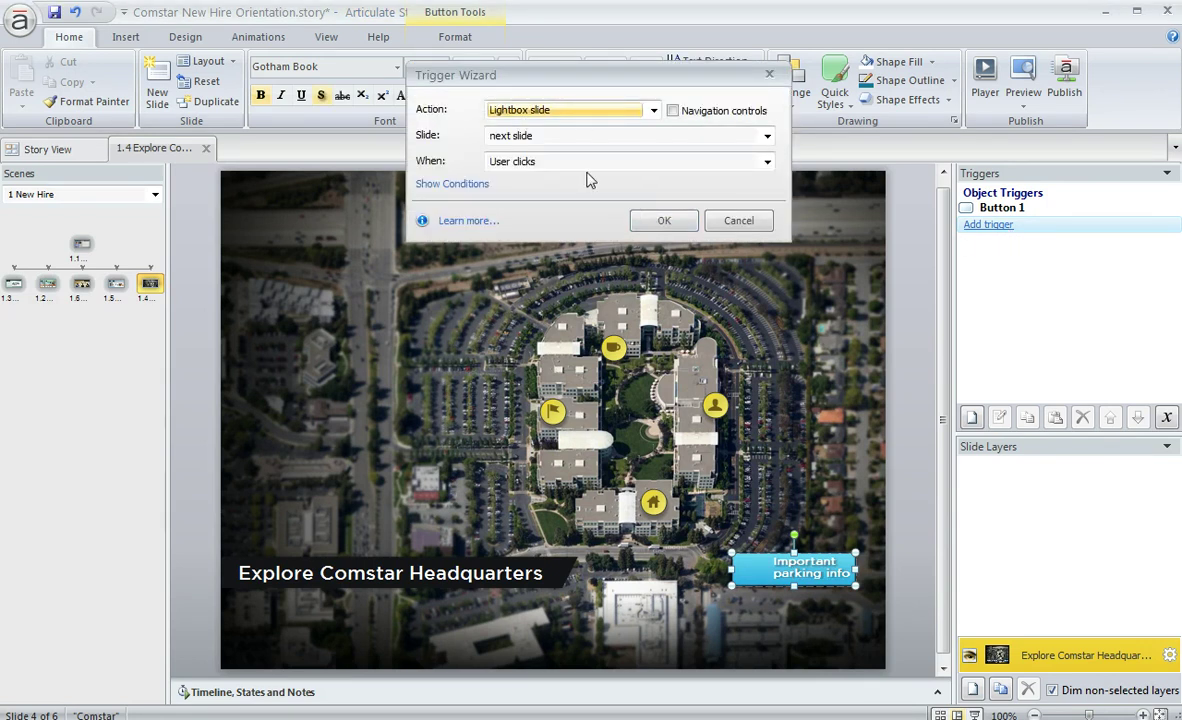
Set Button 1's trigger to Lightbox slide 3.1 Parking tips with navigation controls shown.
left_click(653, 110)
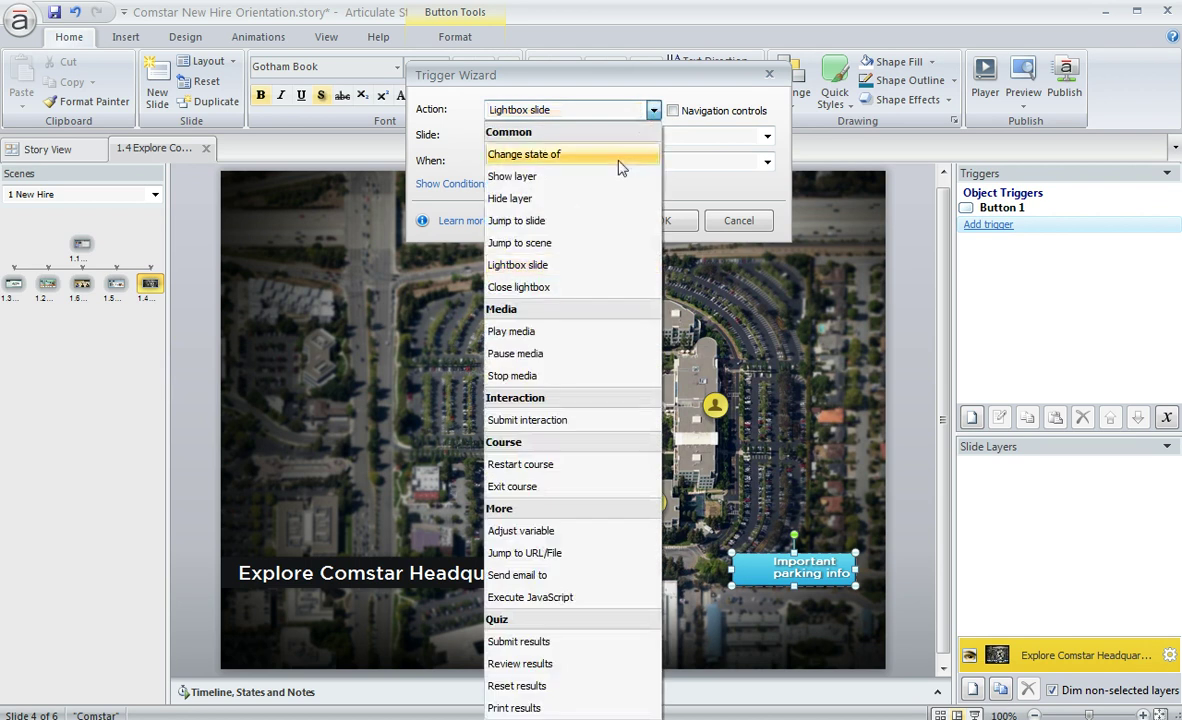
left_click(568, 266)
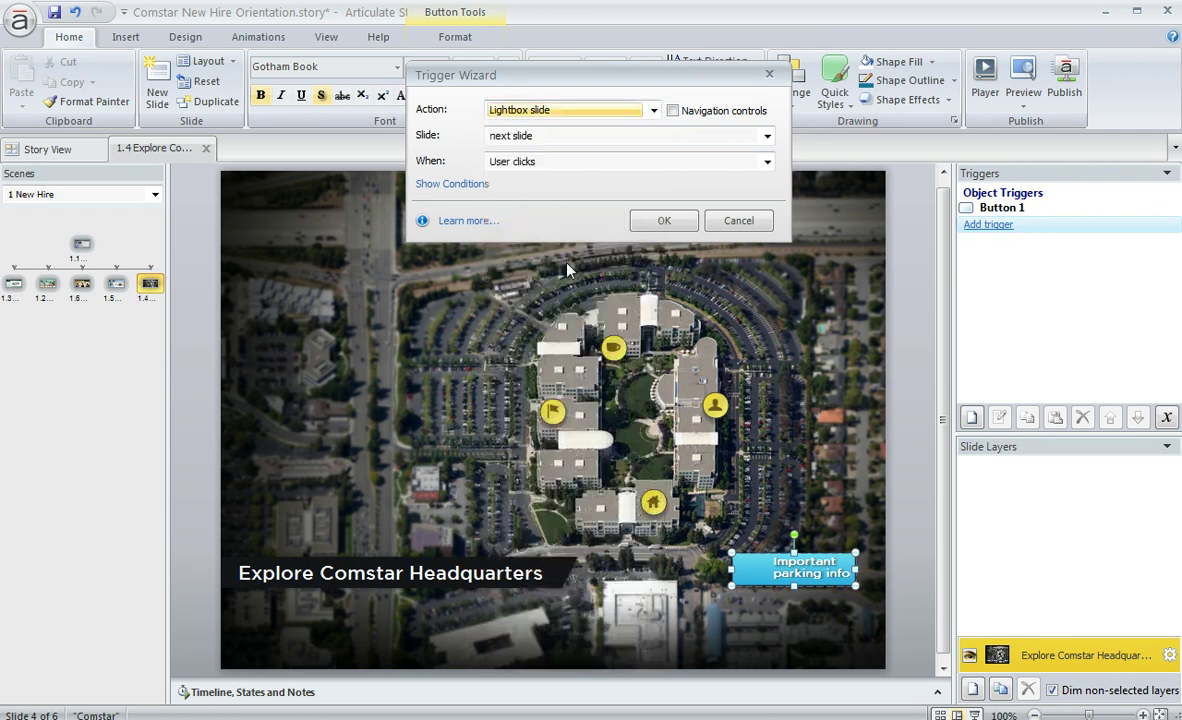
left_click(561, 146)
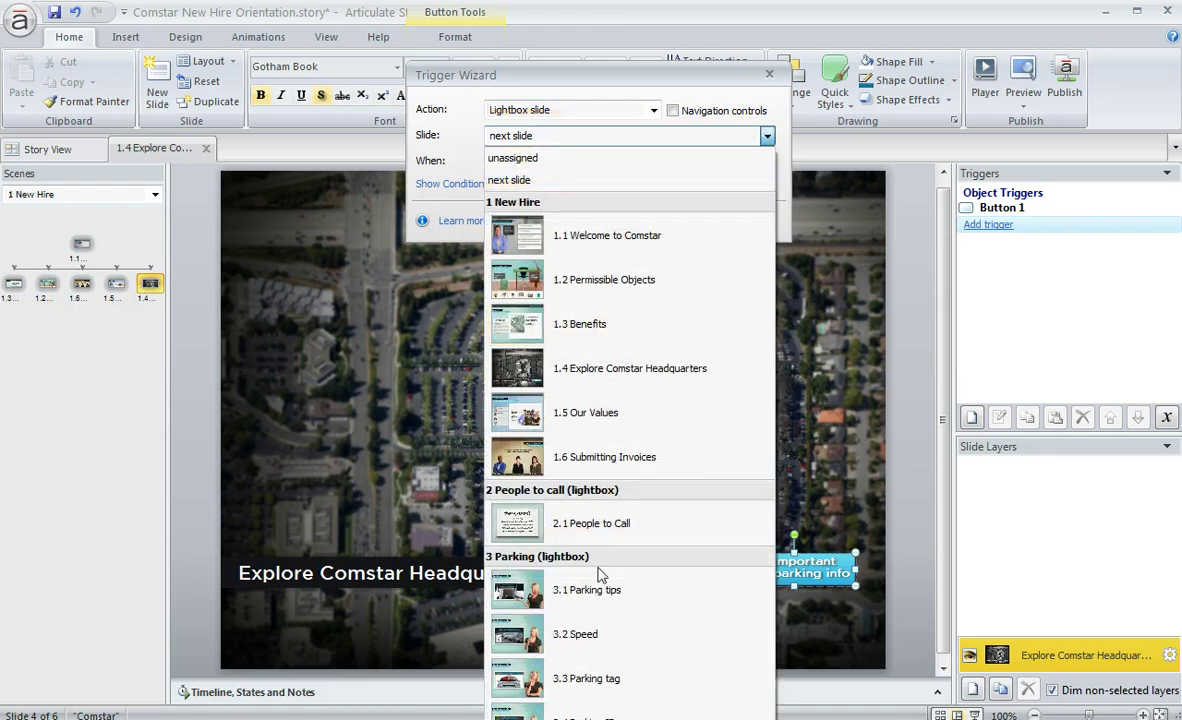
left_click(581, 604)
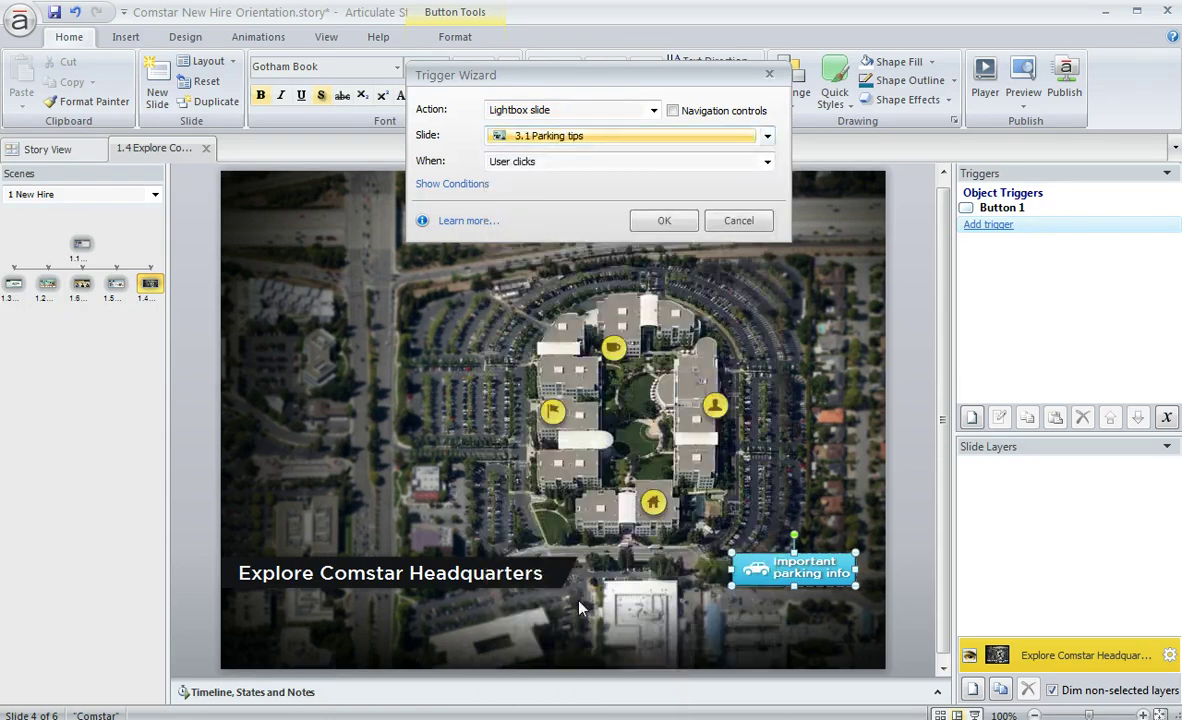
left_click(673, 112)
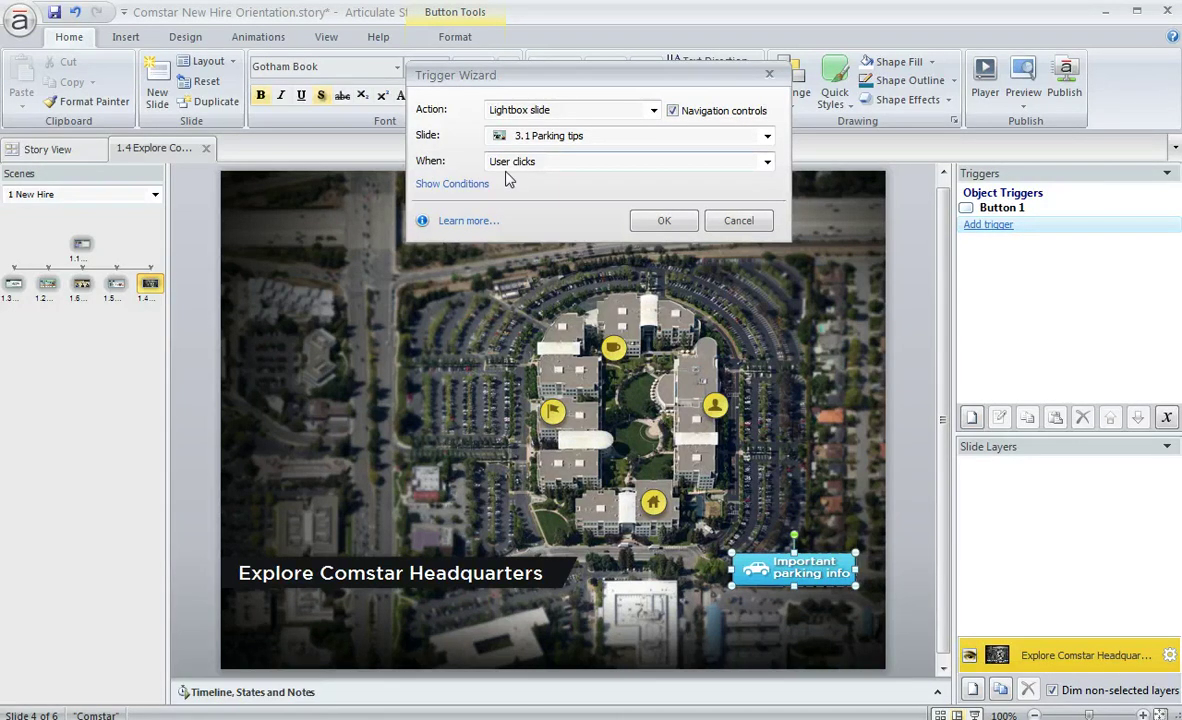
left_click(662, 219)
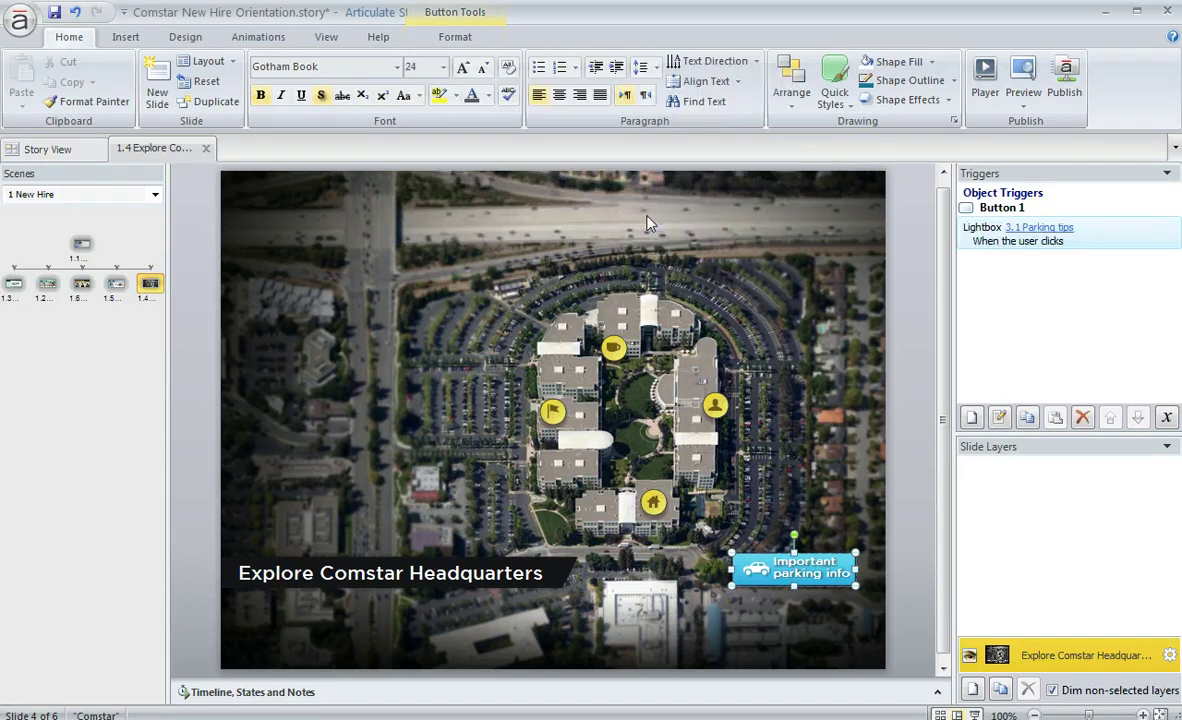
Preview the course, open Important parking info on the map, and advance to TIP #3.
left_click(1022, 75)
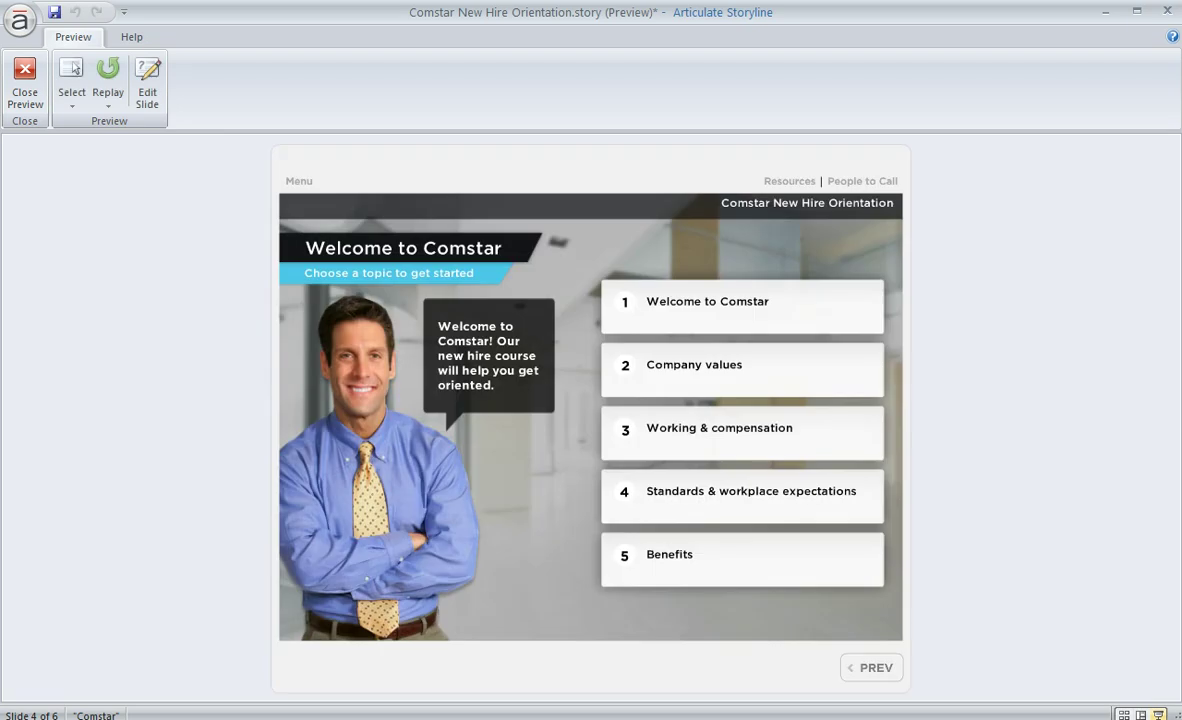
left_click(836, 319)
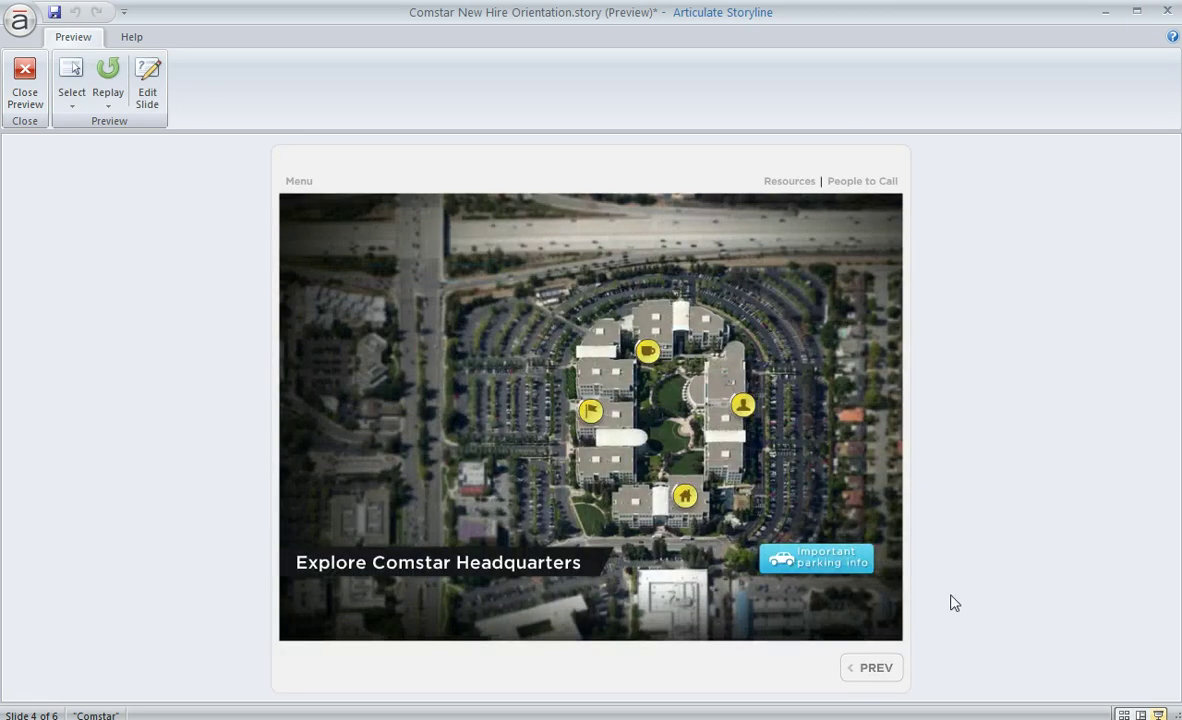
left_click(826, 568)
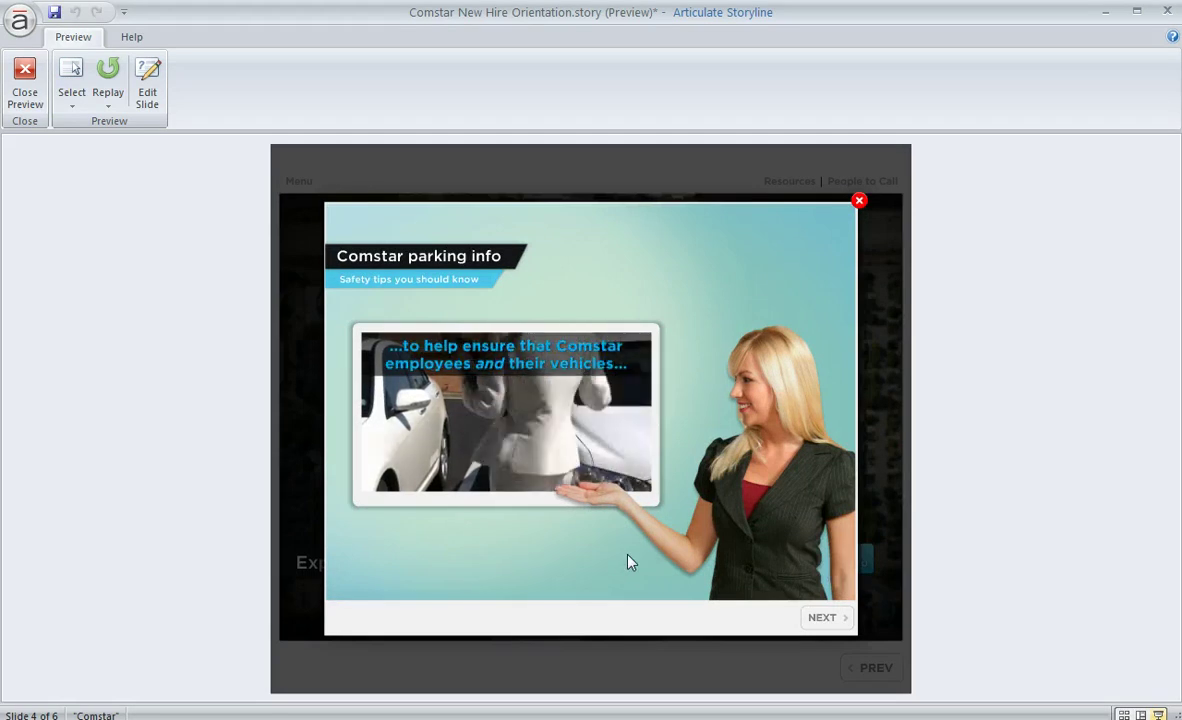
left_click(819, 622)
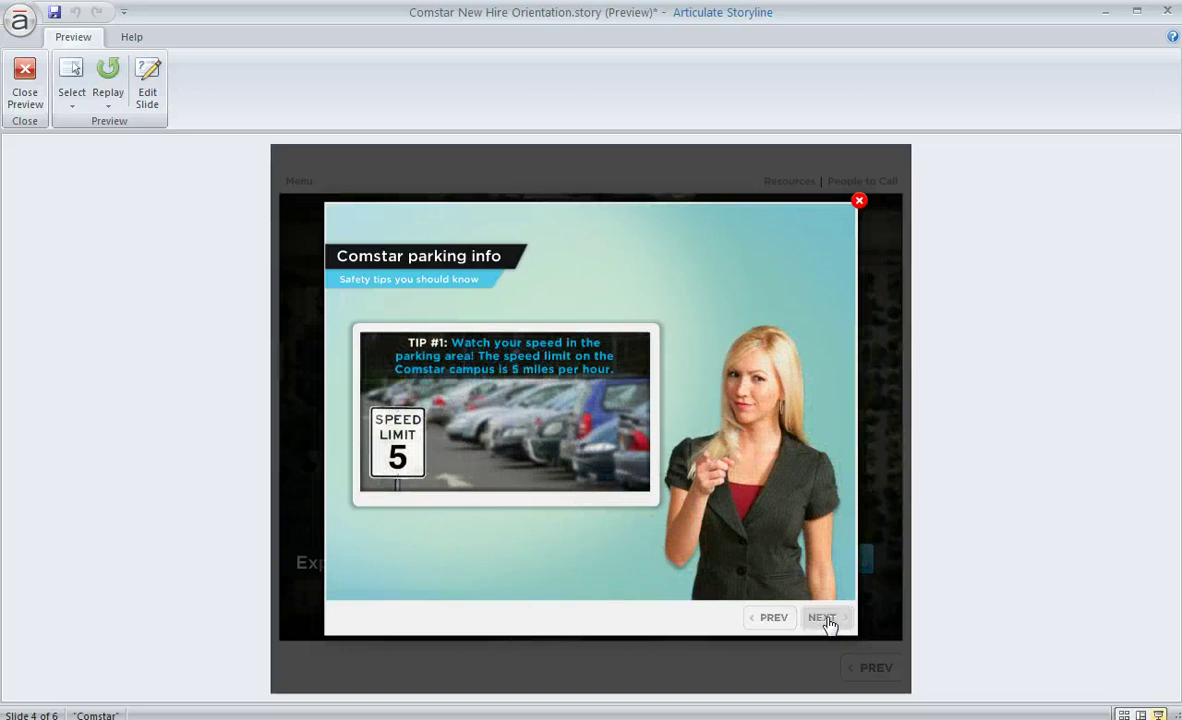
left_click(827, 621)
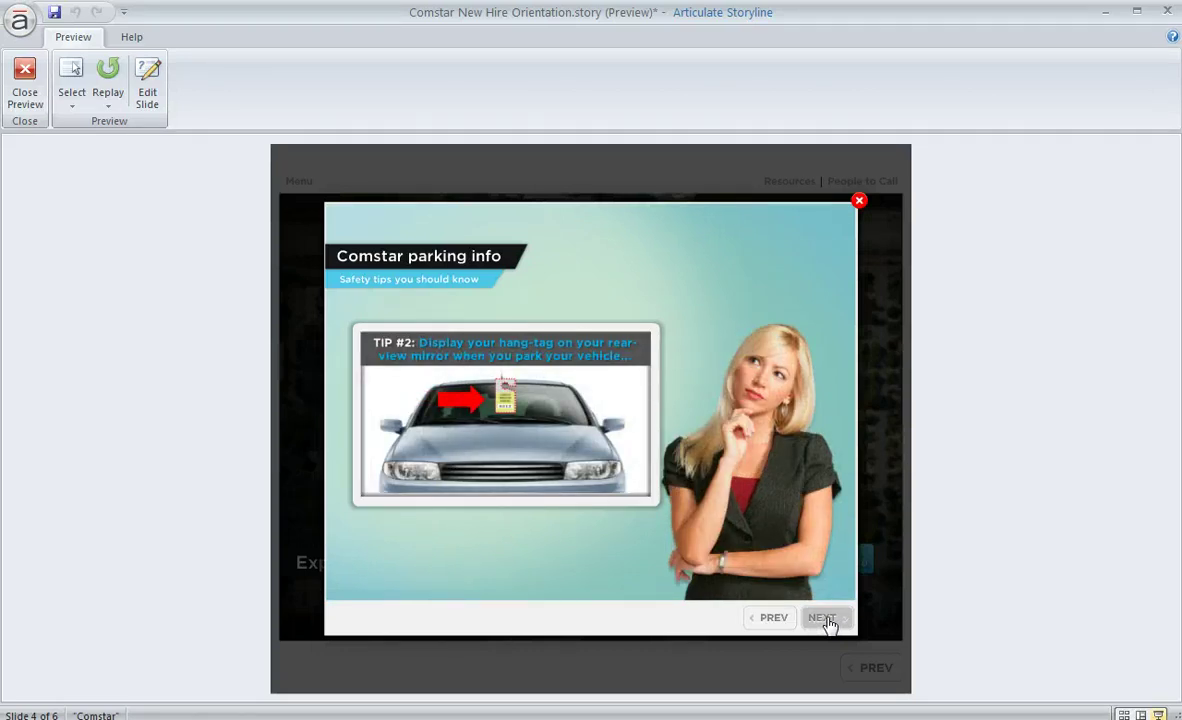
left_click(827, 621)
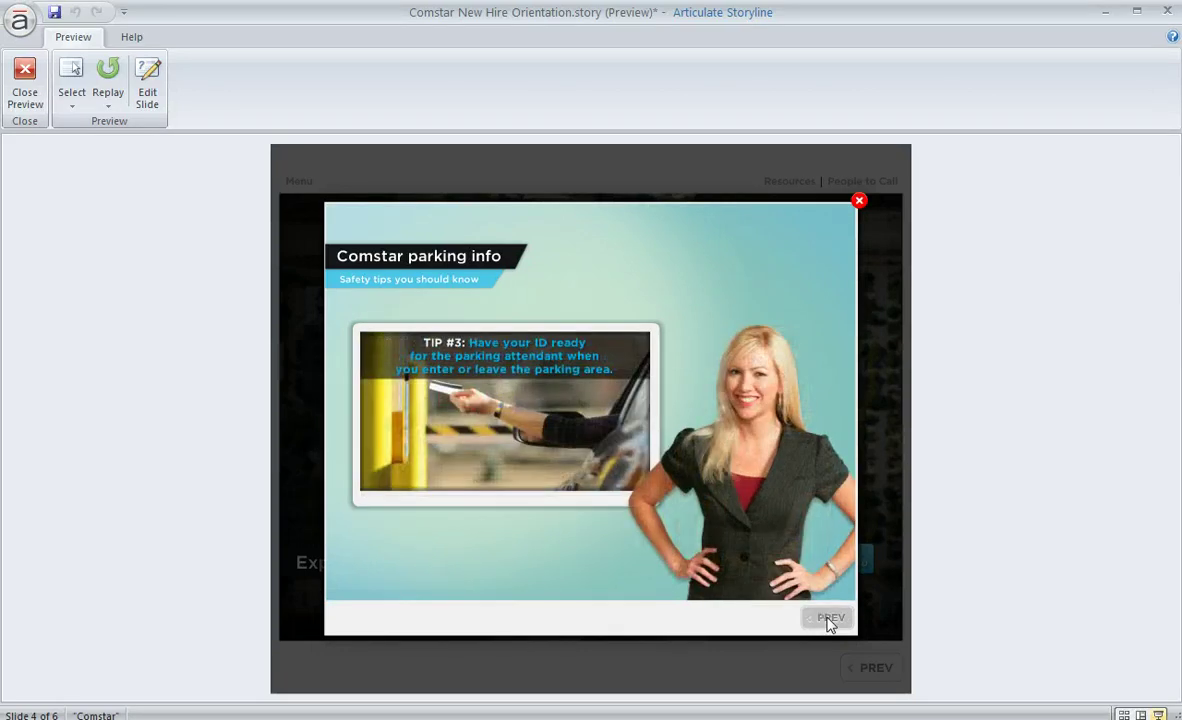